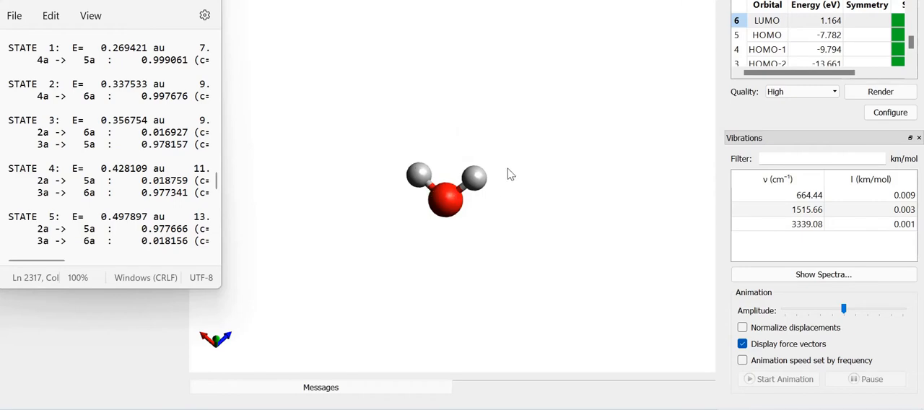
Open the spectra visualization with its advanced options and display the absorption spectrum and its settings
click(807, 276)
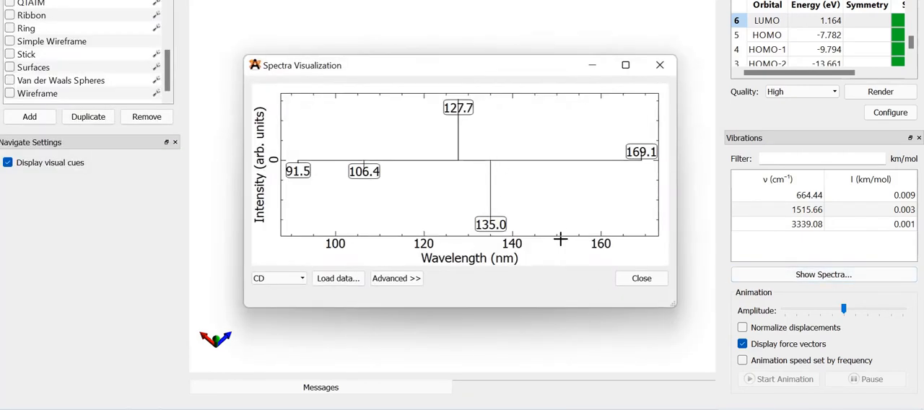
click(408, 279)
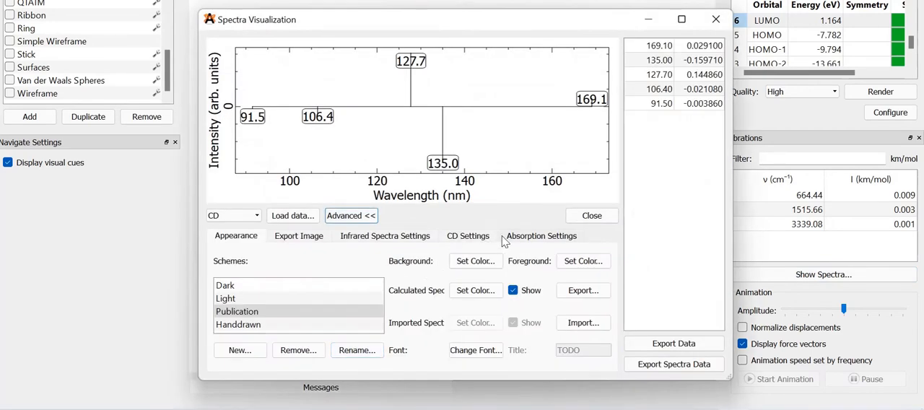
click(540, 239)
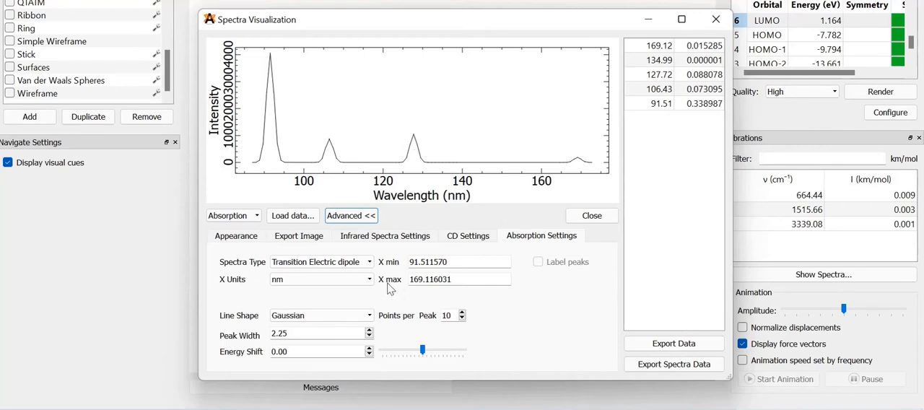
Lower the absorption spectrum's peak width to 0.00, and raise it again to 1.25
click(369, 339)
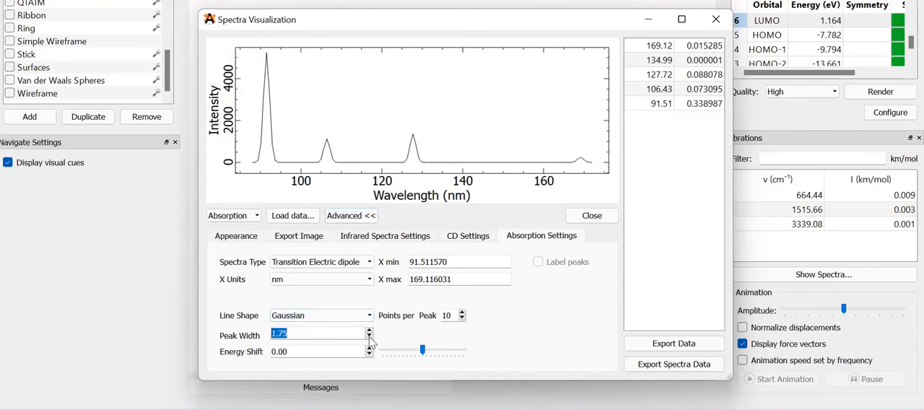
click(369, 340)
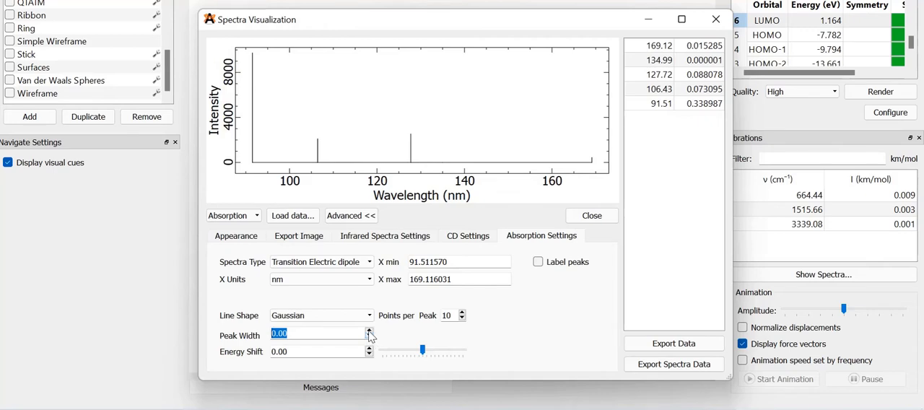
click(369, 330)
click(369, 330)
click(369, 330)
click(369, 329)
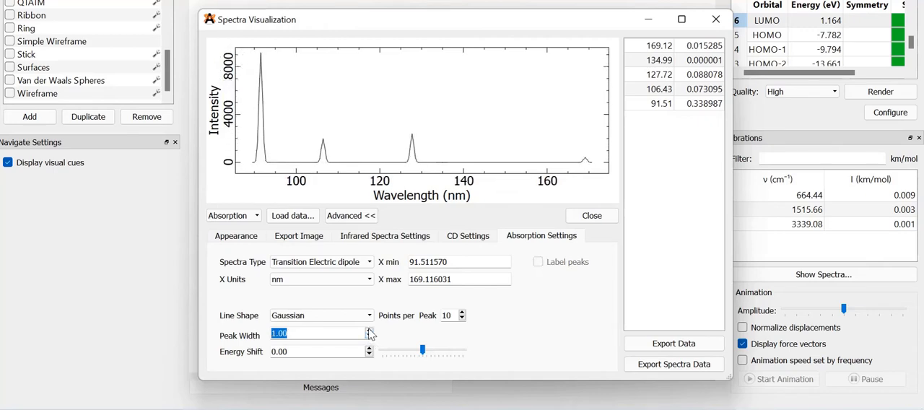
click(369, 330)
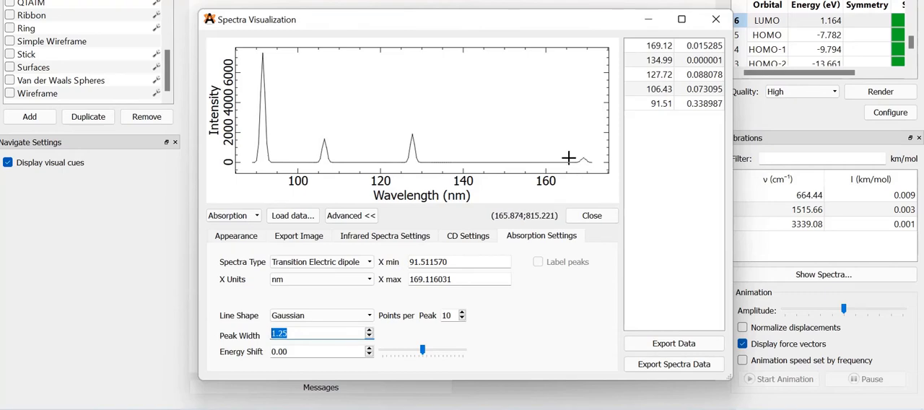
Consult the excited-state listing in the text file, and display the HOMO and LUMO surfaces on the molecule
click(373, 408)
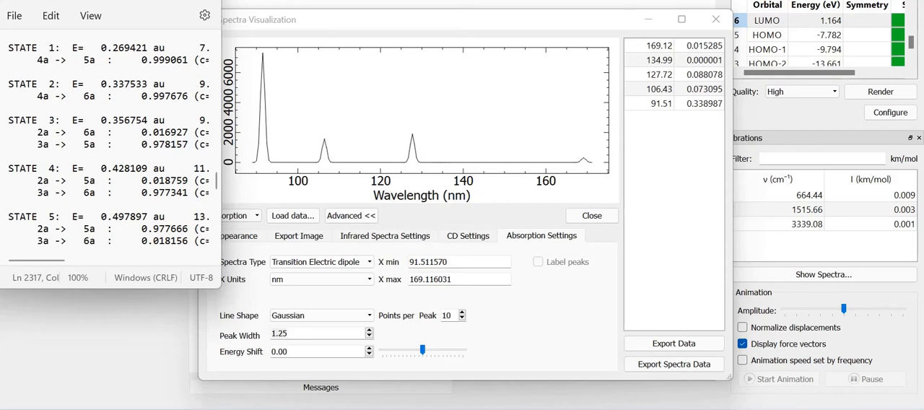
click(760, 35)
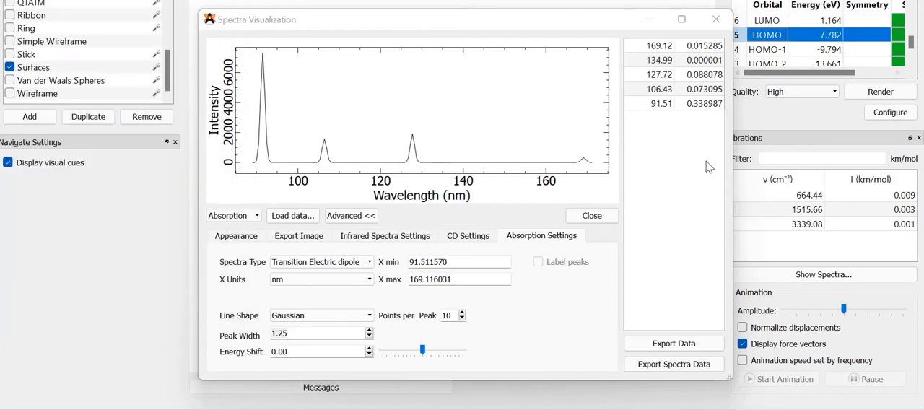
click(710, 20)
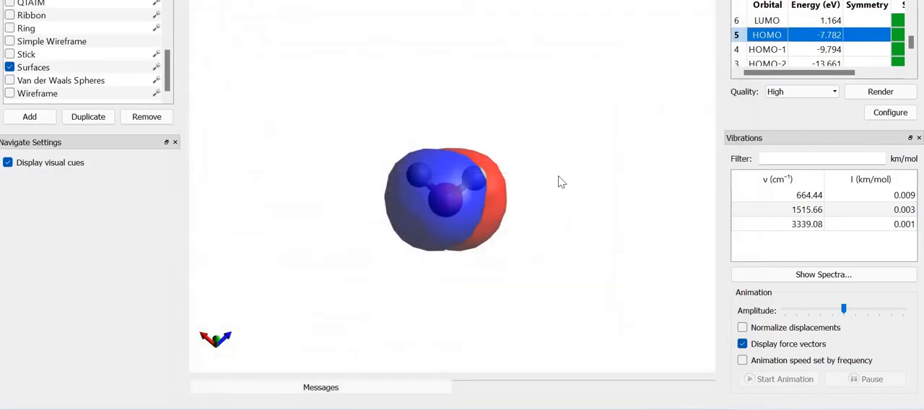
drag(565, 199, 465, 408)
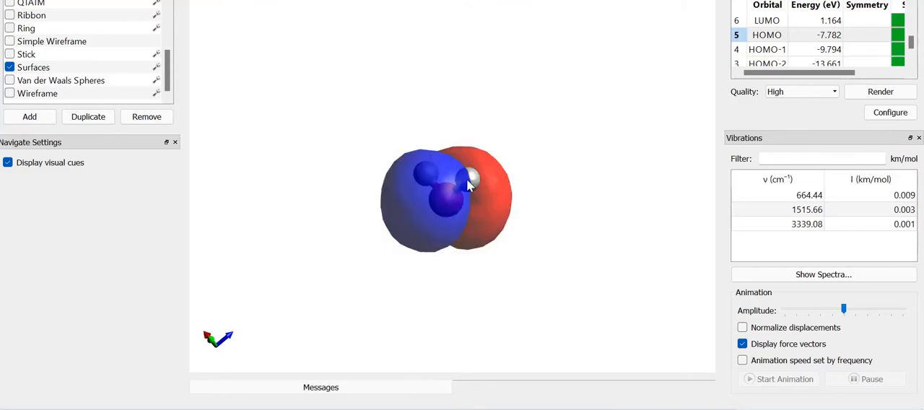
click(765, 21)
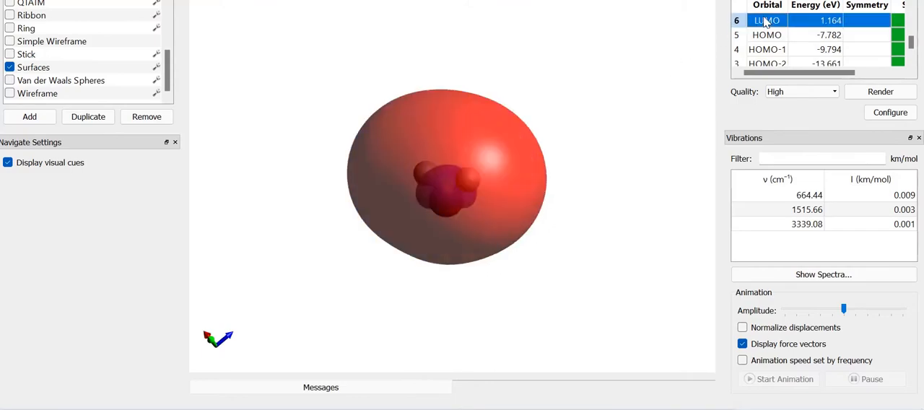
drag(506, 162, 575, 232)
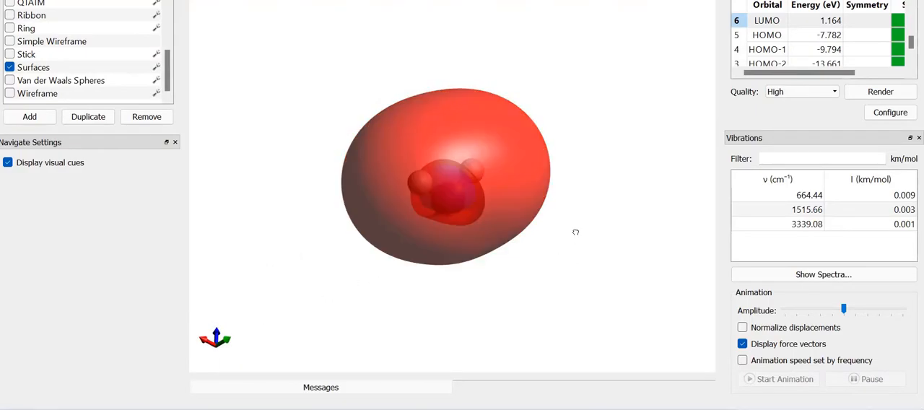
Reopen the absorption spectrum with its advanced settings to examine the peaks and their intensities
click(765, 277)
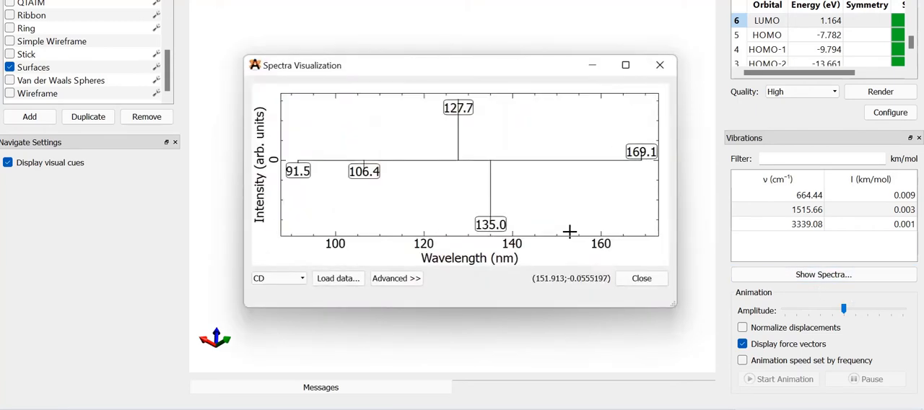
click(396, 278)
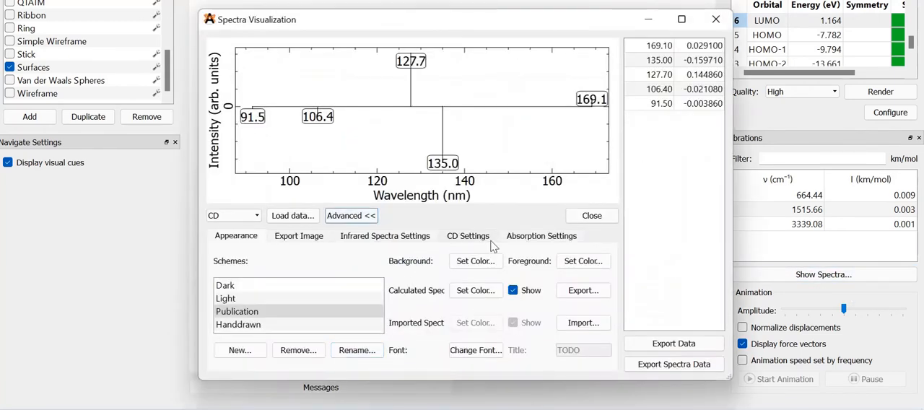
click(530, 240)
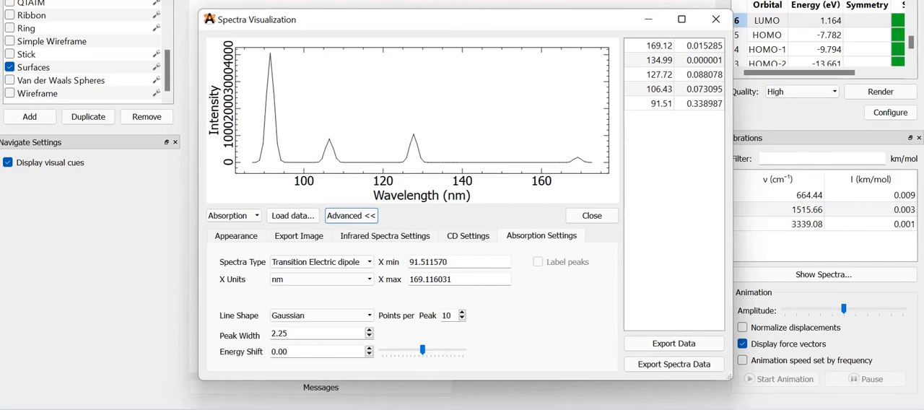
key(alt+Tab)
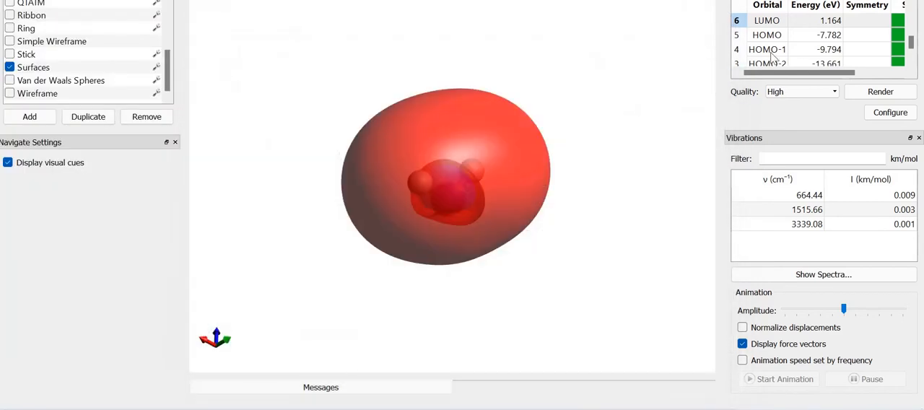
Display the HOMO-1 surface and the LUMO surface on the molecule to compare their shapes
click(768, 51)
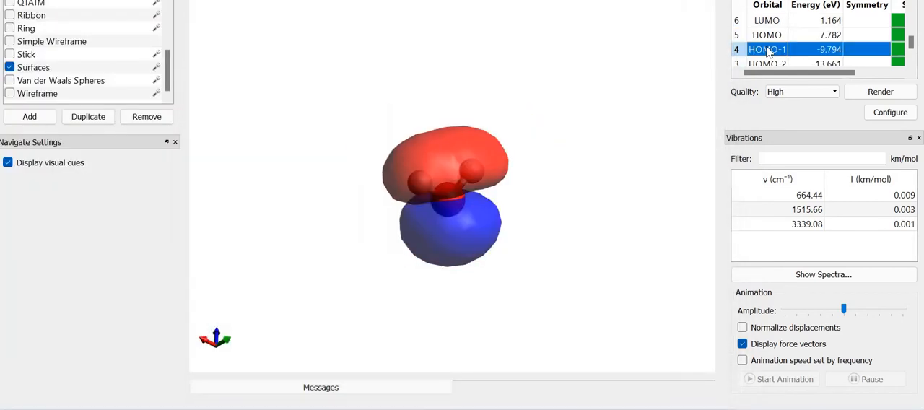
drag(453, 186, 690, 169)
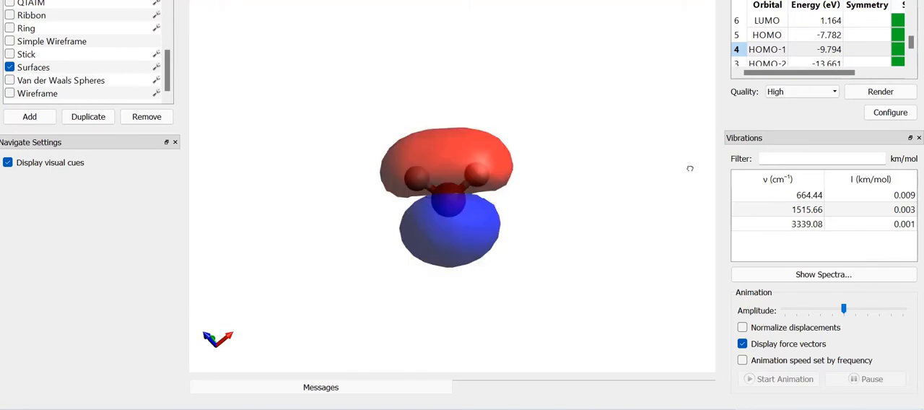
click(776, 27)
mouse_move(567, 205)
mouse_down()
mouse_move(563, 124)
mouse_move(585, 208)
mouse_up()
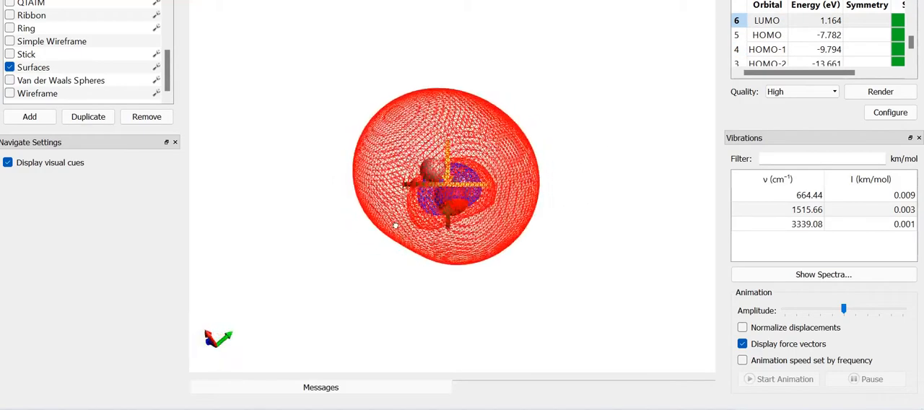
drag(236, 248, 314, 169)
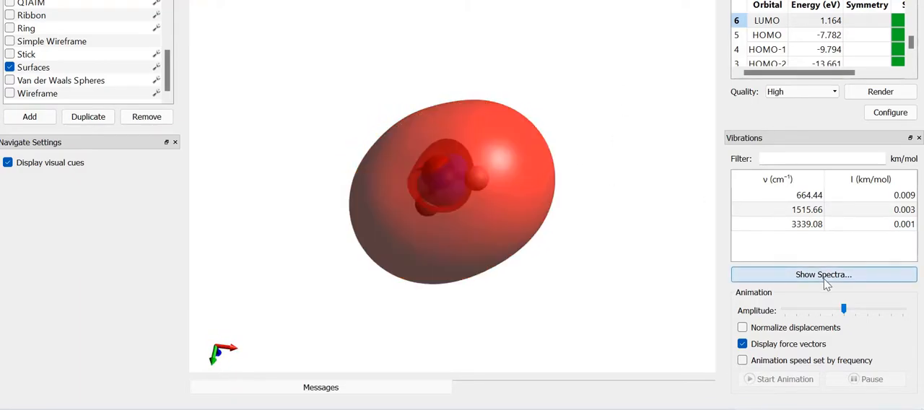
View the CD spectrum with its data table beside the excited-state listing in the text file, and close the spectrum
click(807, 274)
click(420, 280)
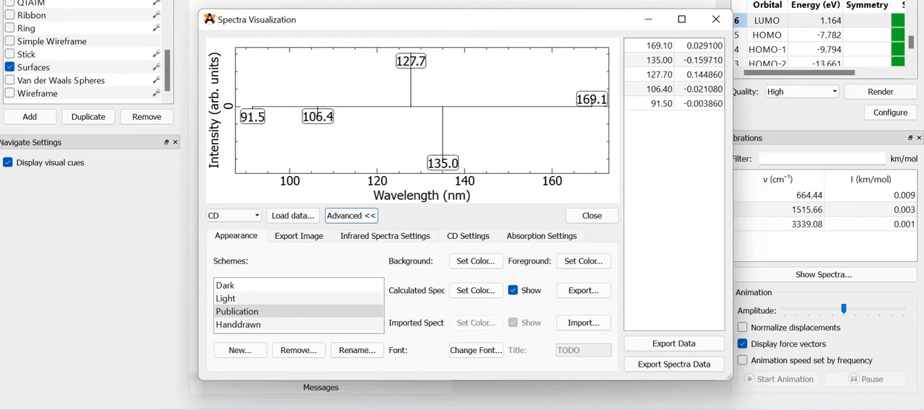
click(390, 408)
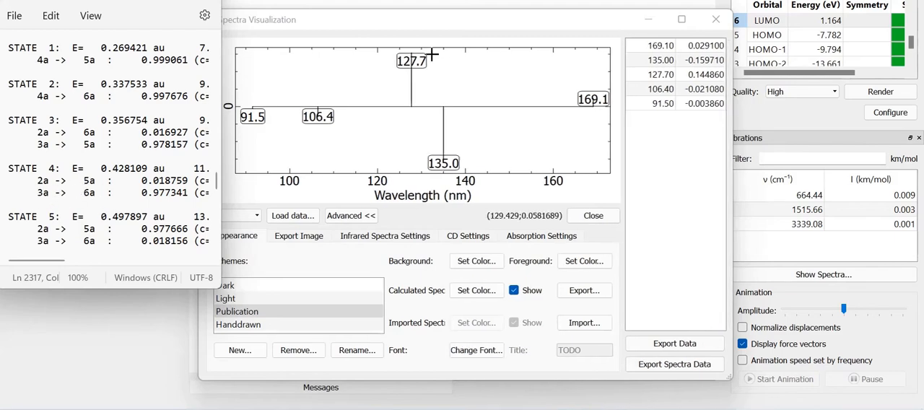
click(709, 27)
click(713, 22)
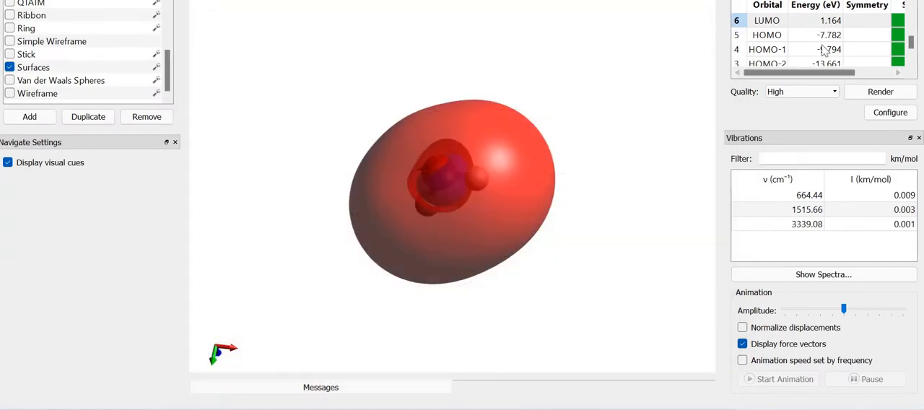
Display the HOMO-1 surface enlarged and examine its lobes from several angles
click(764, 50)
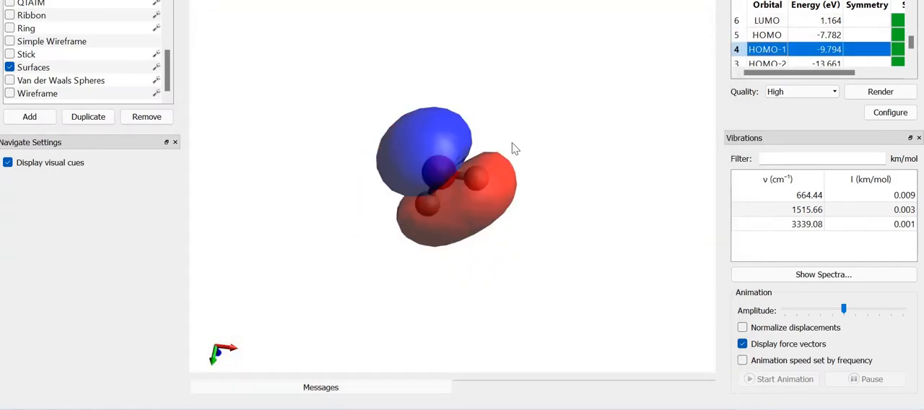
drag(445, 218, 470, 319)
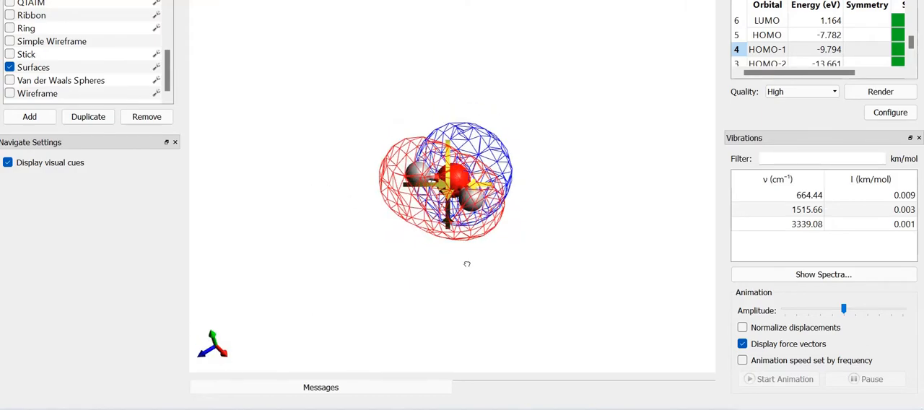
scroll(467, 263, up, 3)
scroll(468, 261, up, 3)
drag(467, 261, 552, 257)
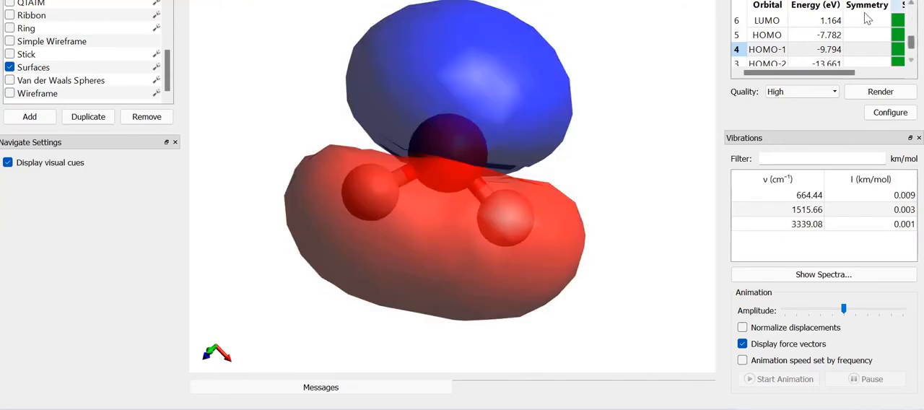
Display the LUMO+1 surface and examine its lobes around the atoms from both sides
scroll(910, 41, up, 1)
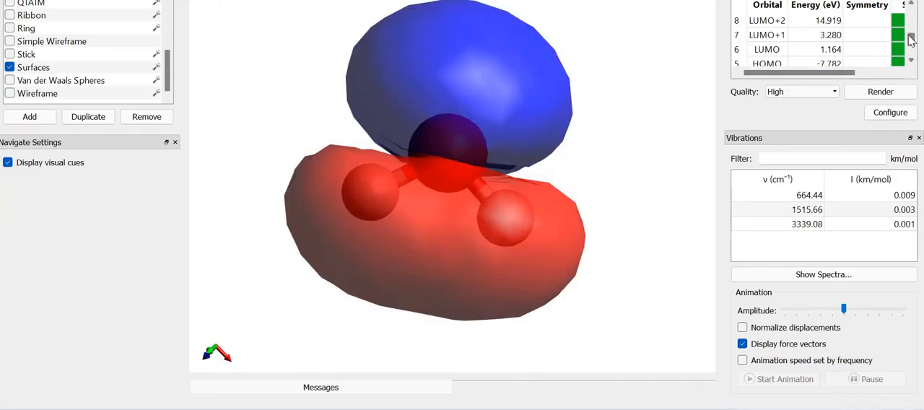
click(771, 36)
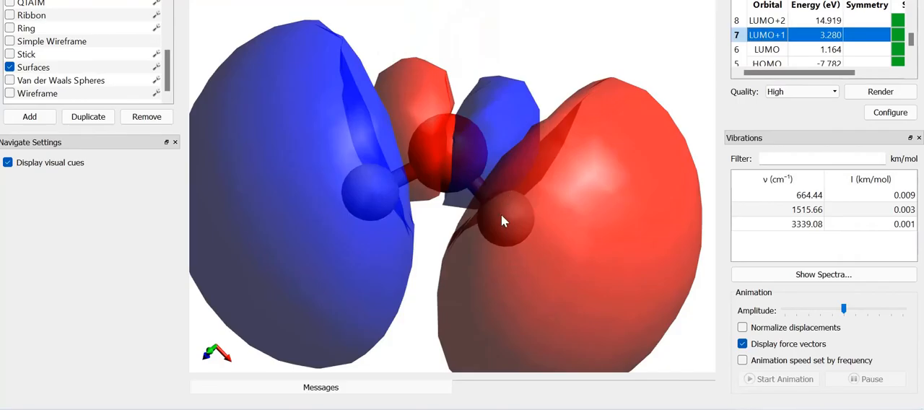
scroll(503, 220, up, 2)
scroll(504, 221, down, 4)
drag(502, 214, 239, 195)
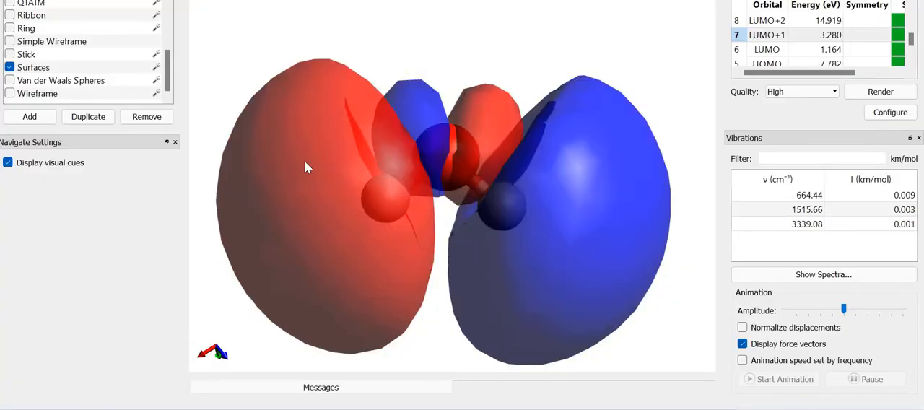
drag(580, 249, 256, 228)
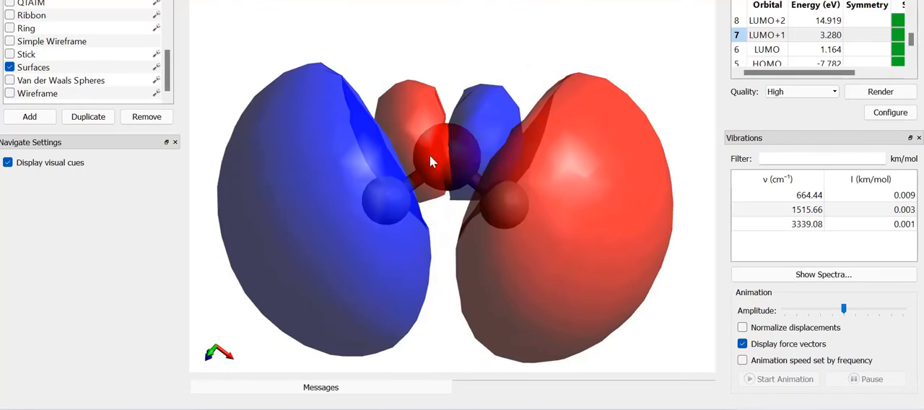
drag(368, 242, 536, 158)
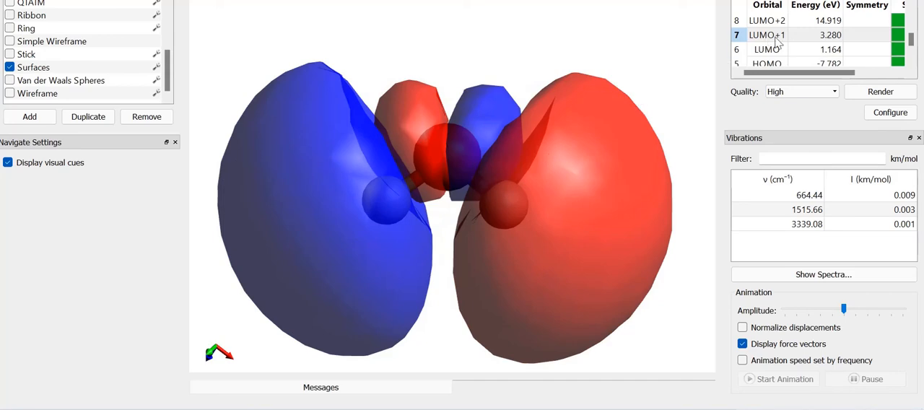
Switch the displayed surface from LUMO+1 back to HOMO-1 to compare the two orbitals
scroll(778, 42, down, 1)
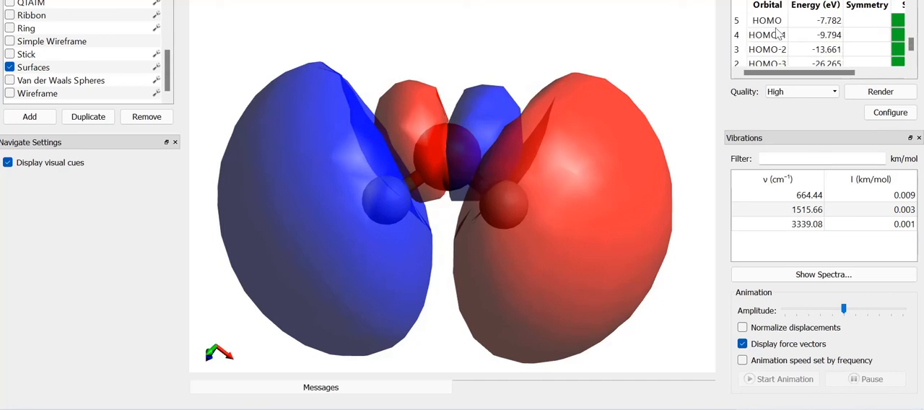
click(772, 35)
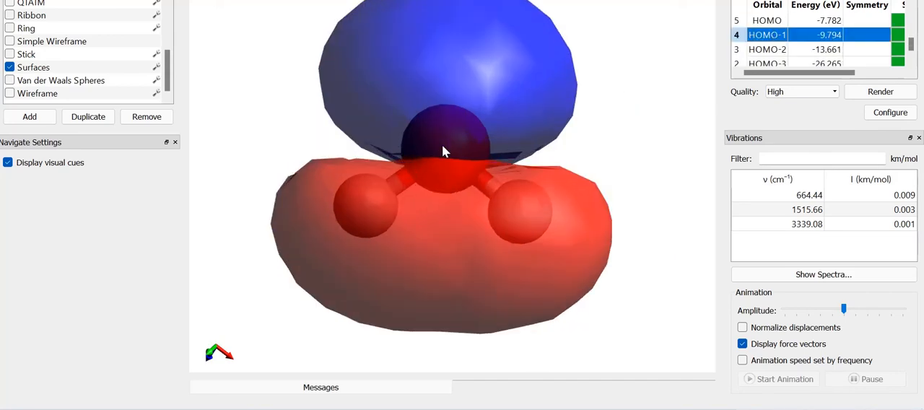
drag(516, 149, 482, 85)
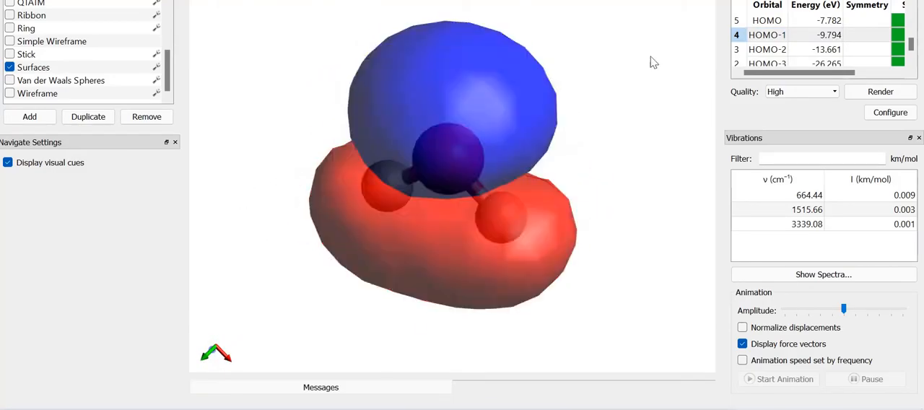
Display the LUMO+1 surface and rotate it to view the lobes on both sides of the molecule
drag(910, 41, 911, 40)
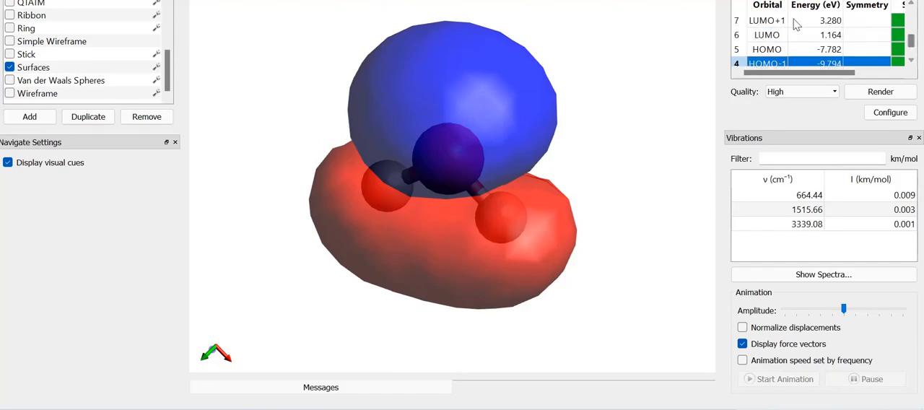
click(767, 20)
drag(499, 273, 317, 234)
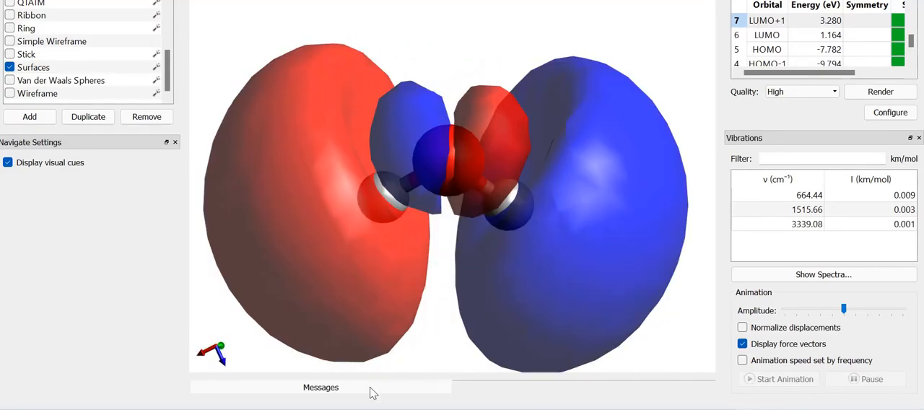
View the absorption spectrum with its data table of wavelengths and intensities, and close the spectrum
click(840, 275)
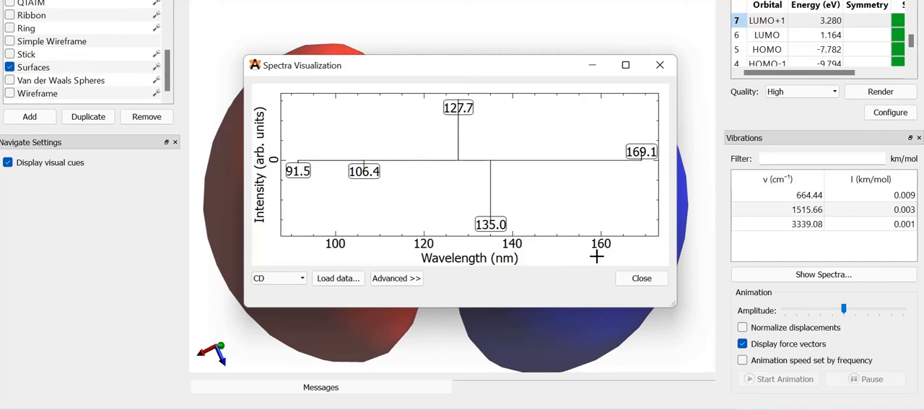
click(413, 278)
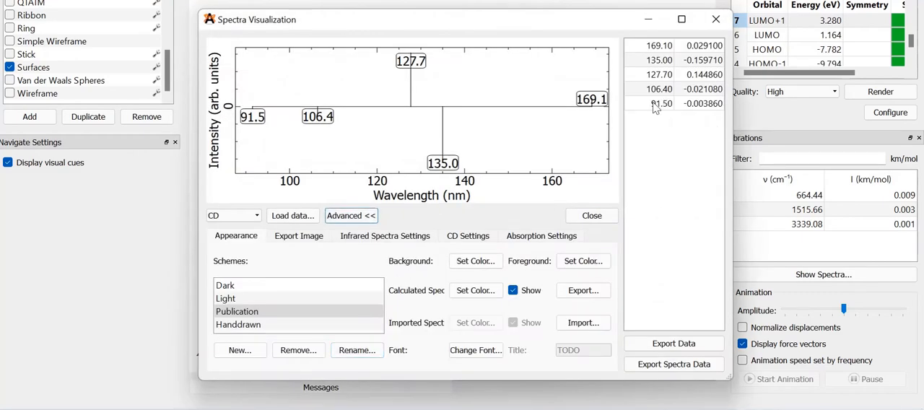
click(541, 238)
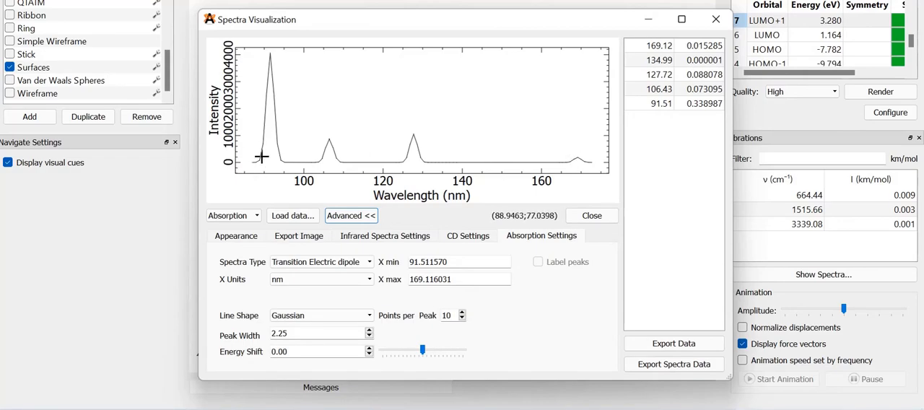
click(716, 19)
Consult the excited-state listing in the text file, and display the HOMO-2 surface to examine its two lobes
click(371, 408)
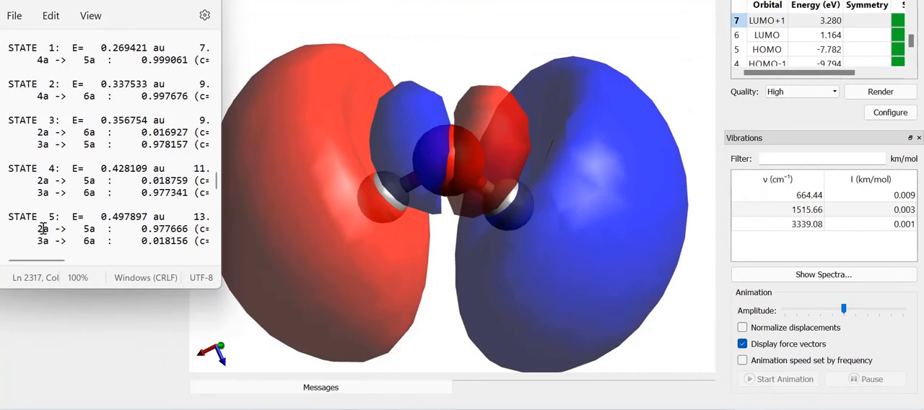
click(911, 62)
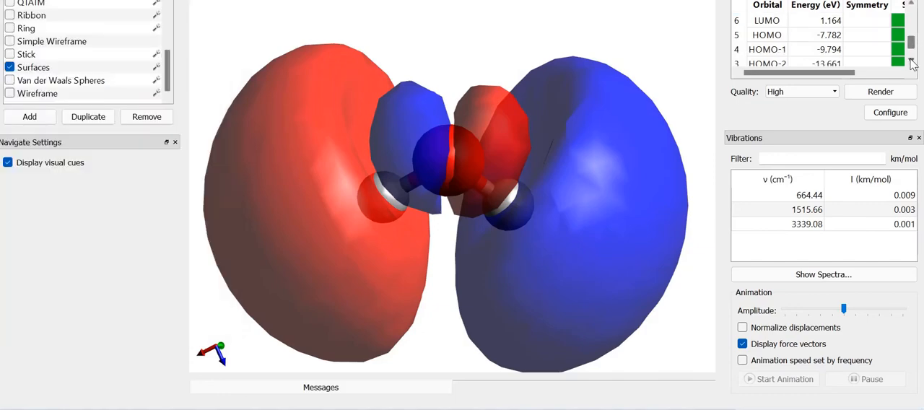
click(768, 63)
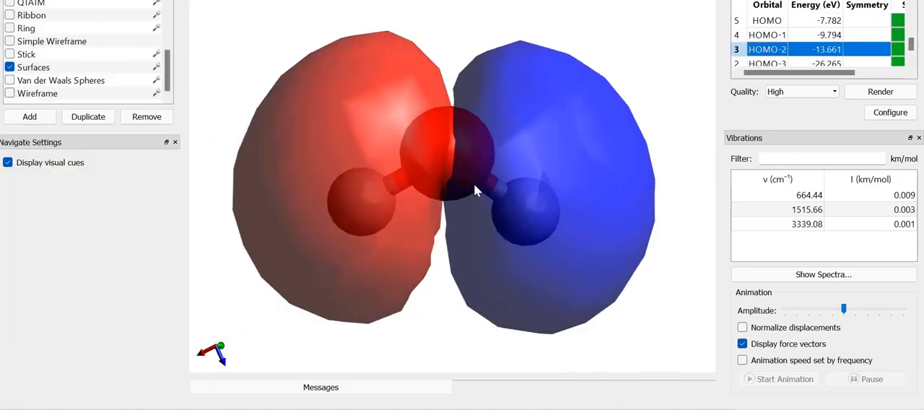
mouse_move(493, 185)
mouse_down()
mouse_move(208, 182)
mouse_move(446, 187)
mouse_move(494, 138)
mouse_up()
mouse_move(545, 247)
mouse_down()
mouse_move(563, 266)
mouse_move(510, 305)
mouse_up()
drag(382, 277, 376, 289)
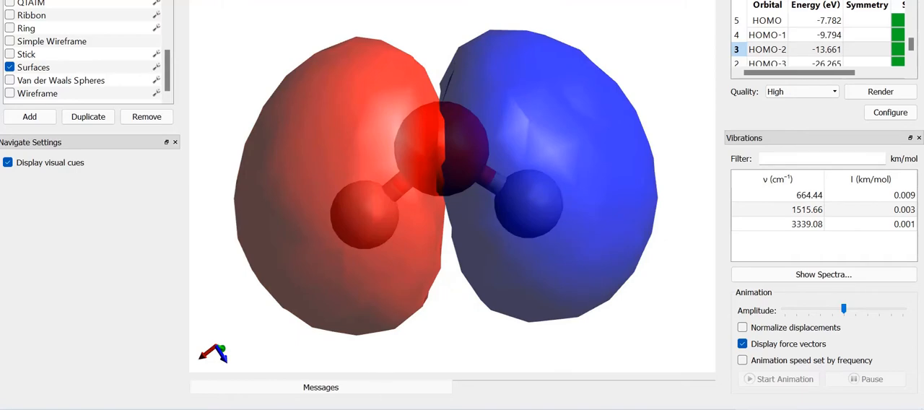
Recheck the excited-state transitions in the text file, and display the LUMO surface to examine it from several angles
key(alt+Tab)
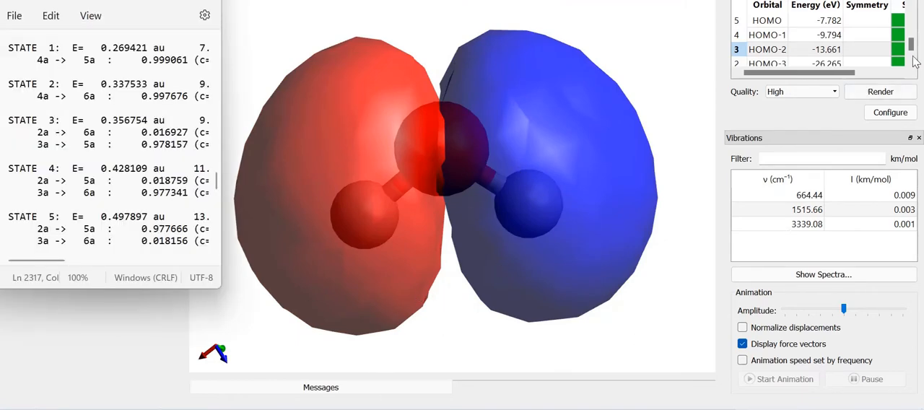
click(912, 6)
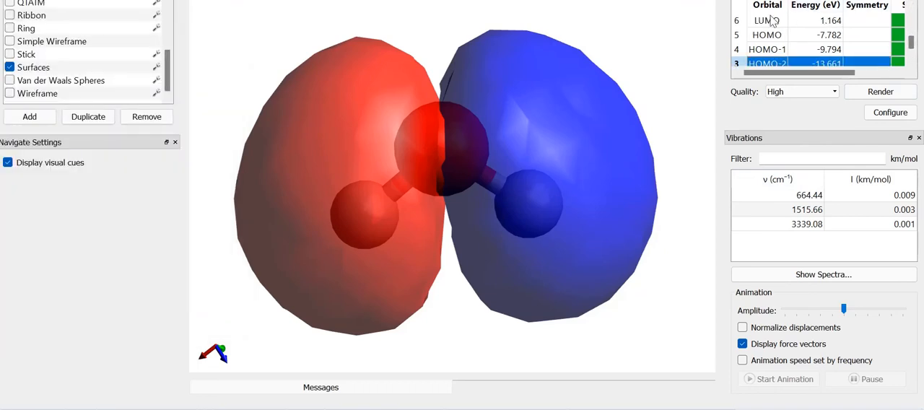
click(768, 21)
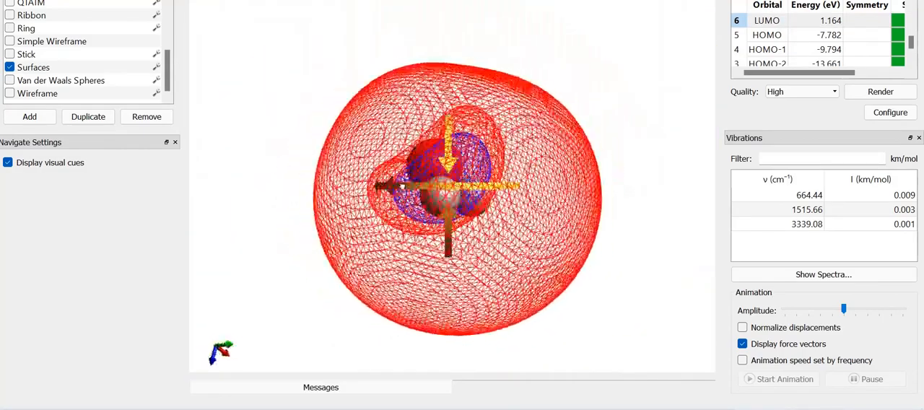
drag(402, 186, 66, 206)
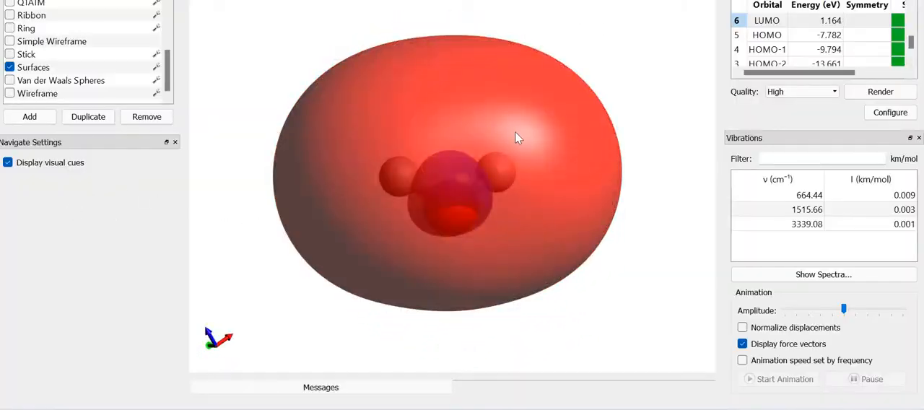
drag(521, 126, 562, 220)
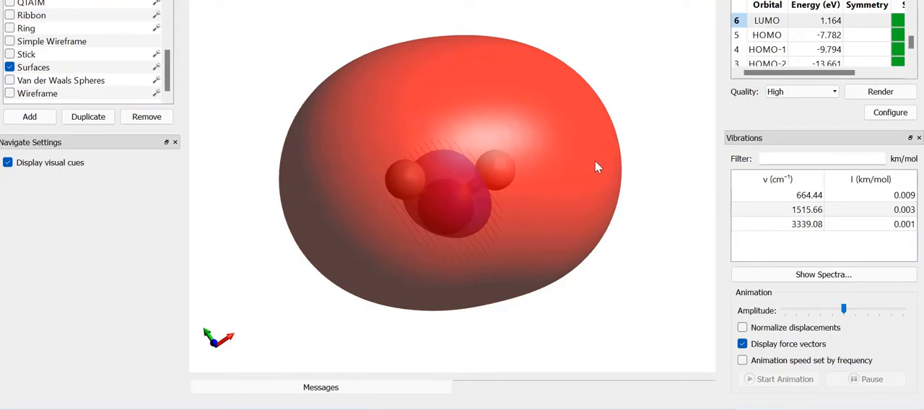
drag(596, 163, 439, 116)
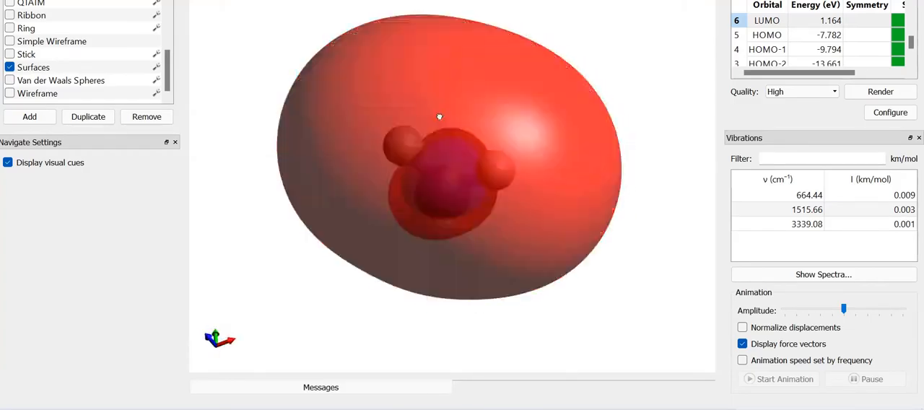
Display the HOMO surface and examine its two lobes relative to the molecular plane from several angles
click(769, 36)
drag(509, 98, 417, 181)
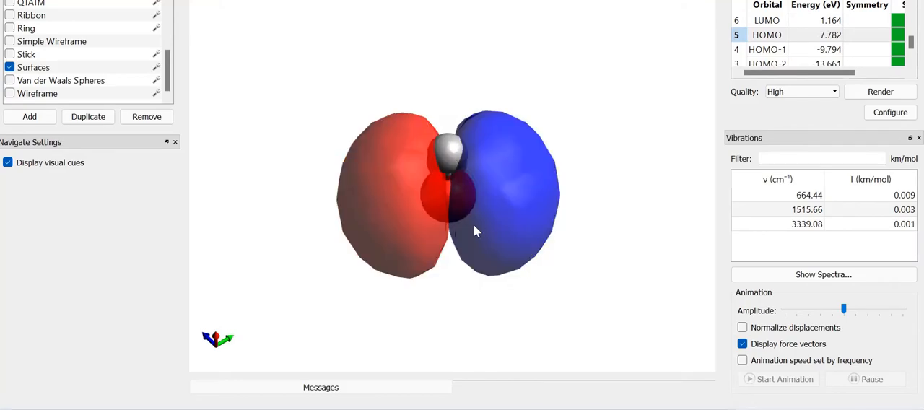
drag(475, 229, 347, 306)
mouse_move(268, 326)
mouse_down()
mouse_move(227, 380)
mouse_move(215, 380)
mouse_move(212, 363)
mouse_move(542, 270)
mouse_move(683, 198)
mouse_move(627, 227)
mouse_move(464, 245)
mouse_move(489, 300)
mouse_move(524, 294)
mouse_up()
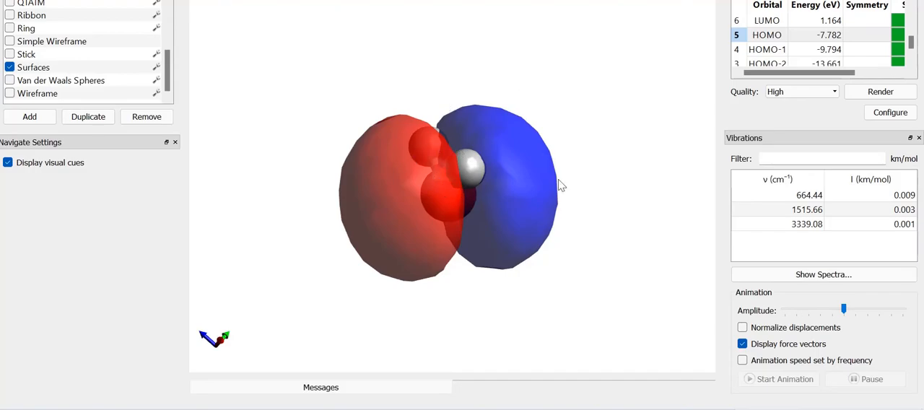
drag(527, 204, 373, 249)
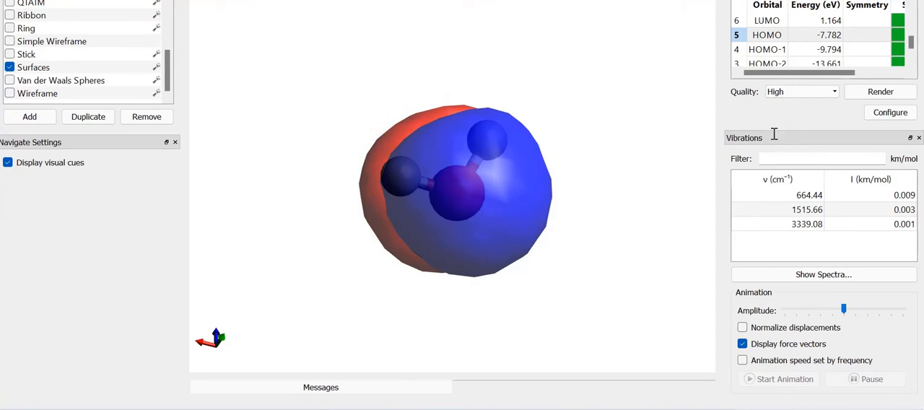
Review the absorption spectrum and its data table again, close it, and rotate the HOMO surface to show its lobes side by side
click(813, 279)
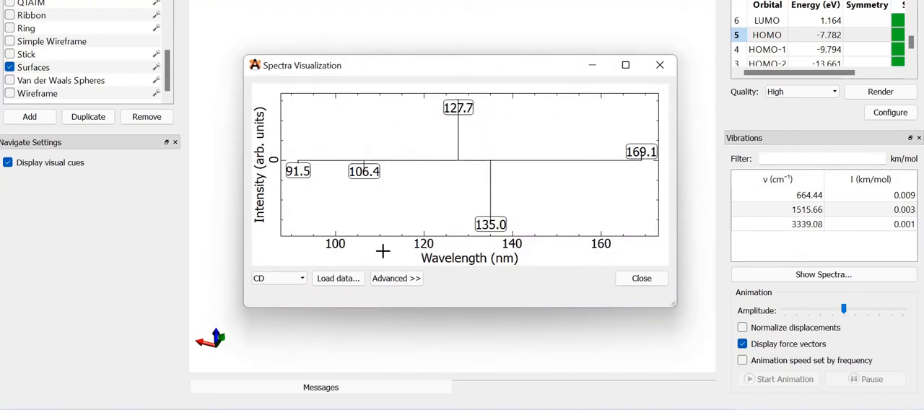
click(396, 278)
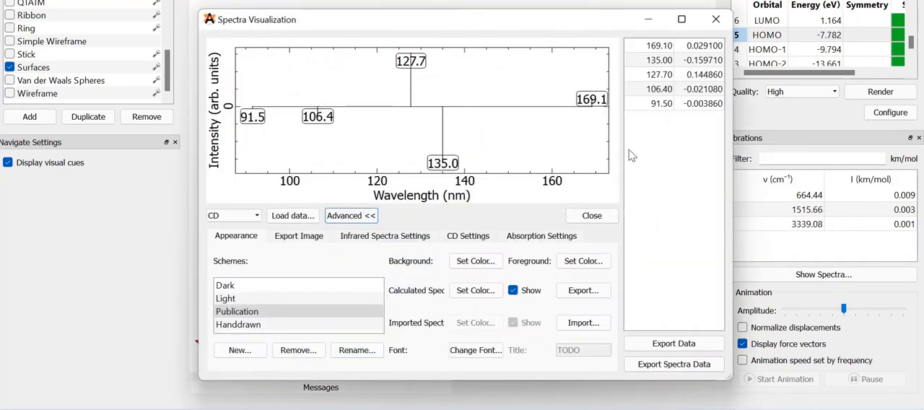
click(542, 236)
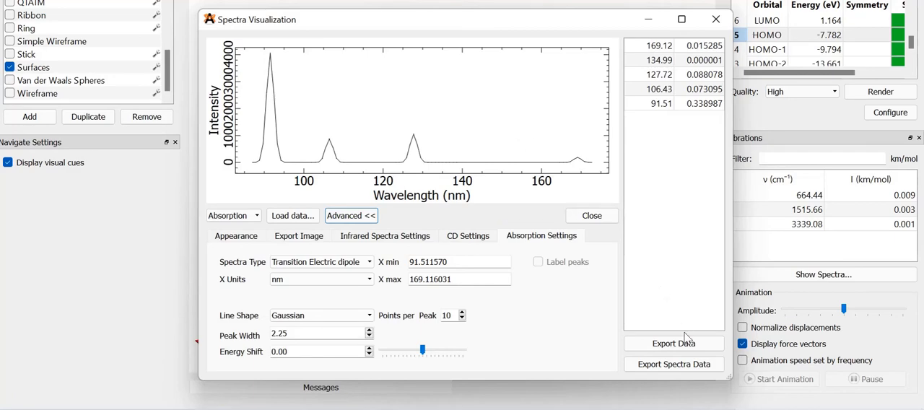
click(716, 19)
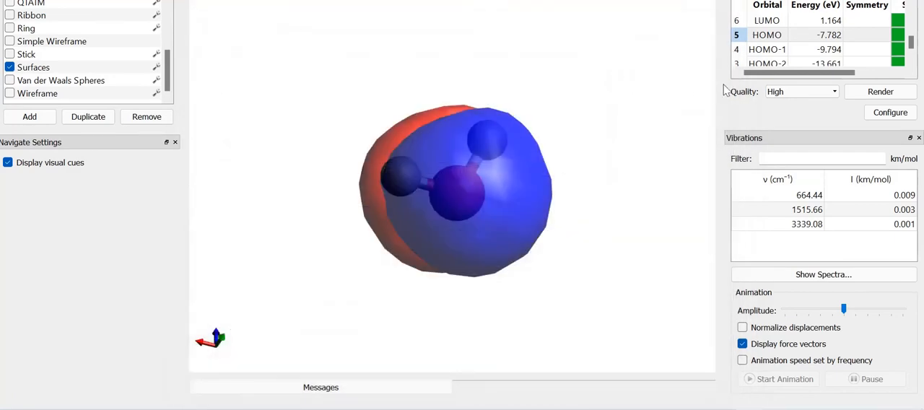
drag(485, 209, 601, 194)
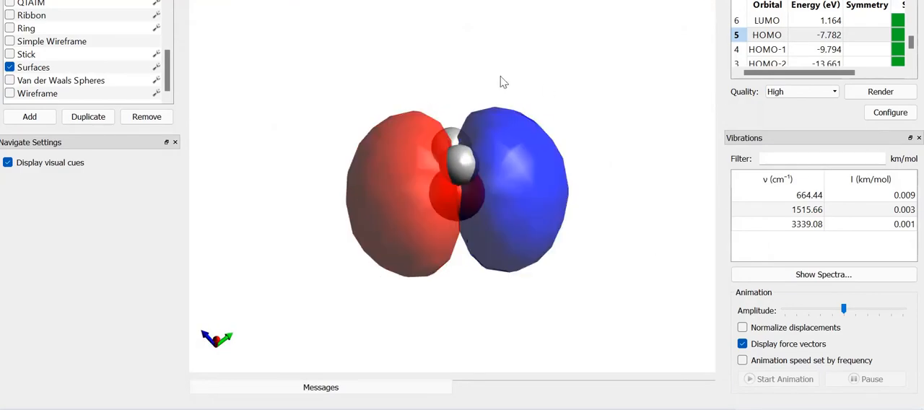